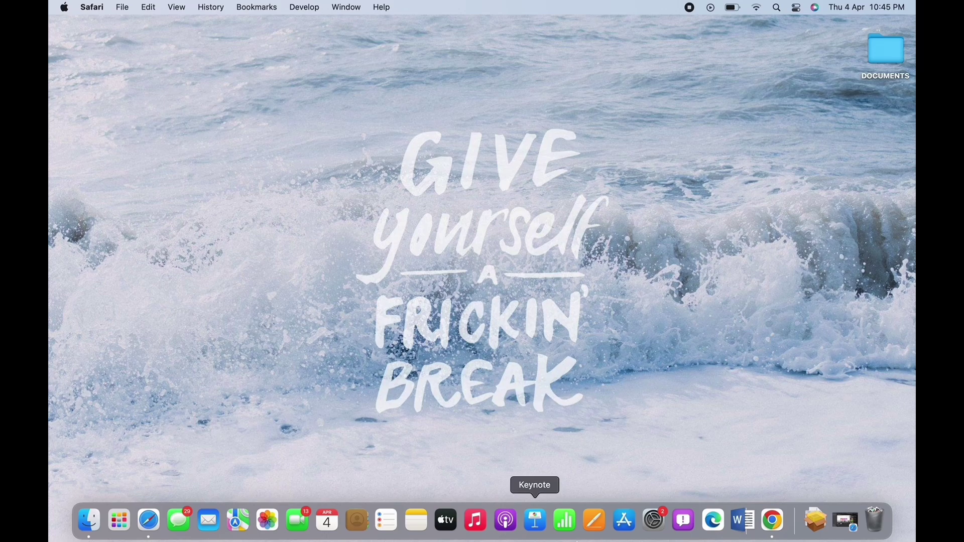
- Launch Chrome with a chosen profile and load aliexpress.com
click(771, 521)
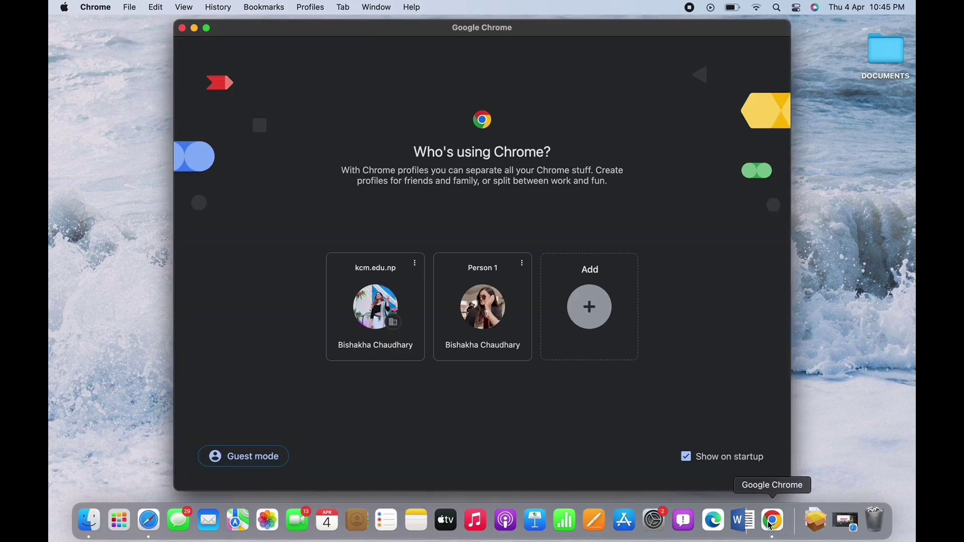
click(493, 318)
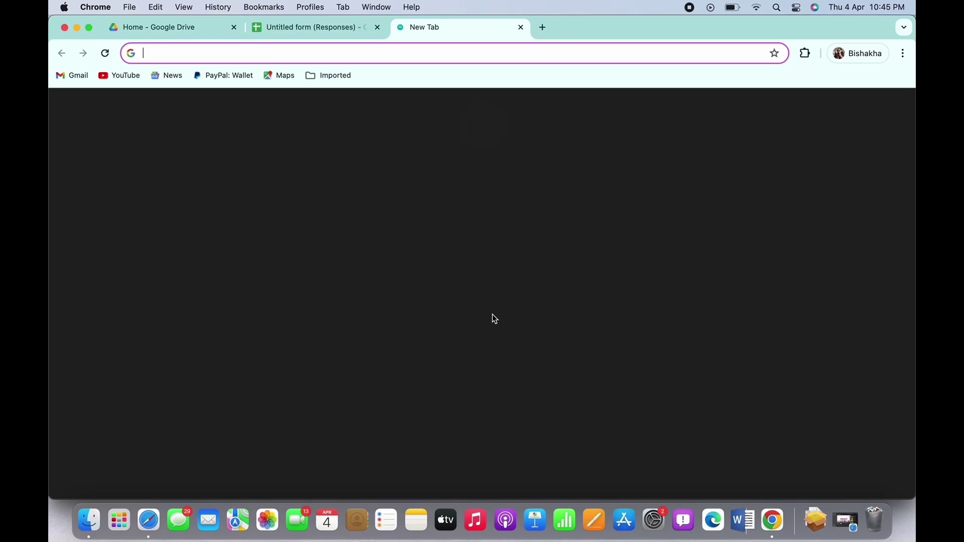
click(234, 28)
click(233, 27)
text(alie)
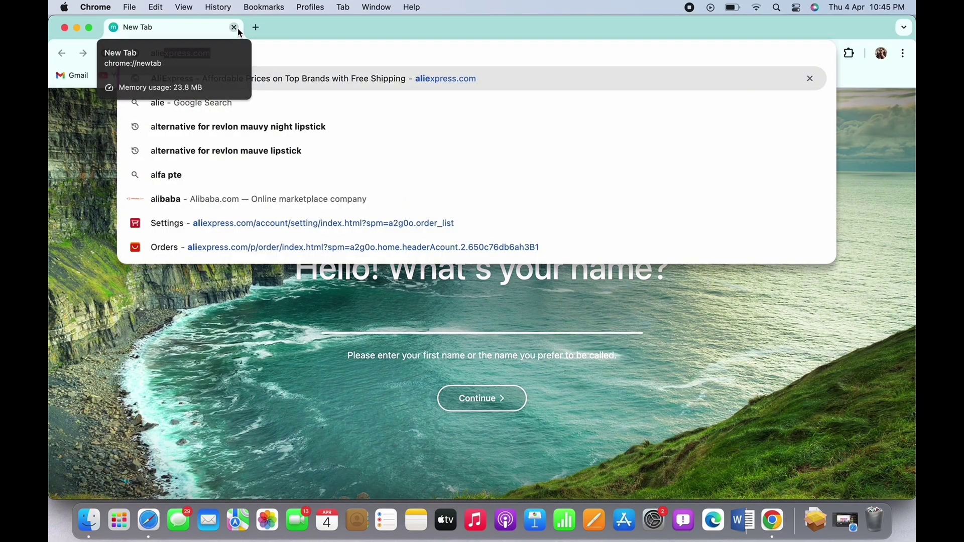
key(Return)
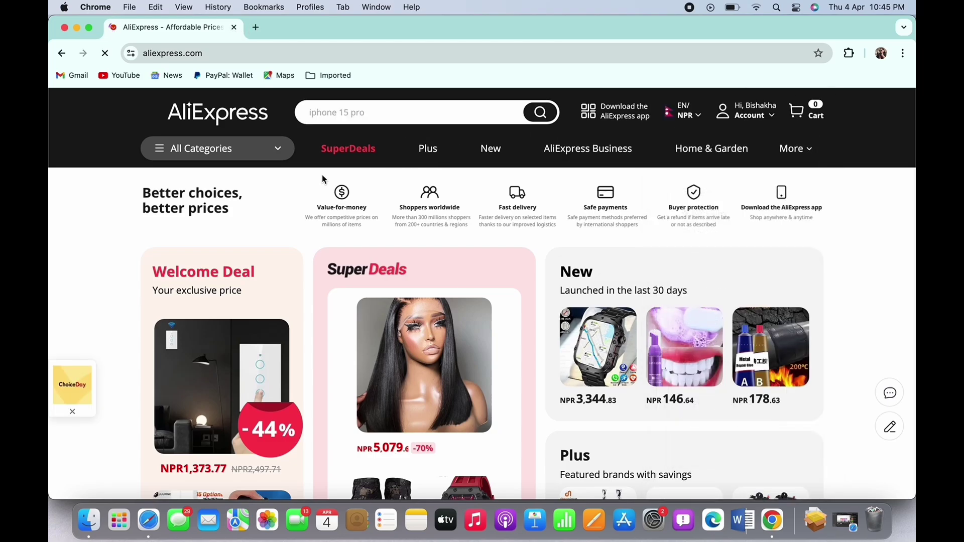
scroll(270, 216, down, 5)
scroll(270, 216, down, 3)
scroll(270, 218, up, 8)
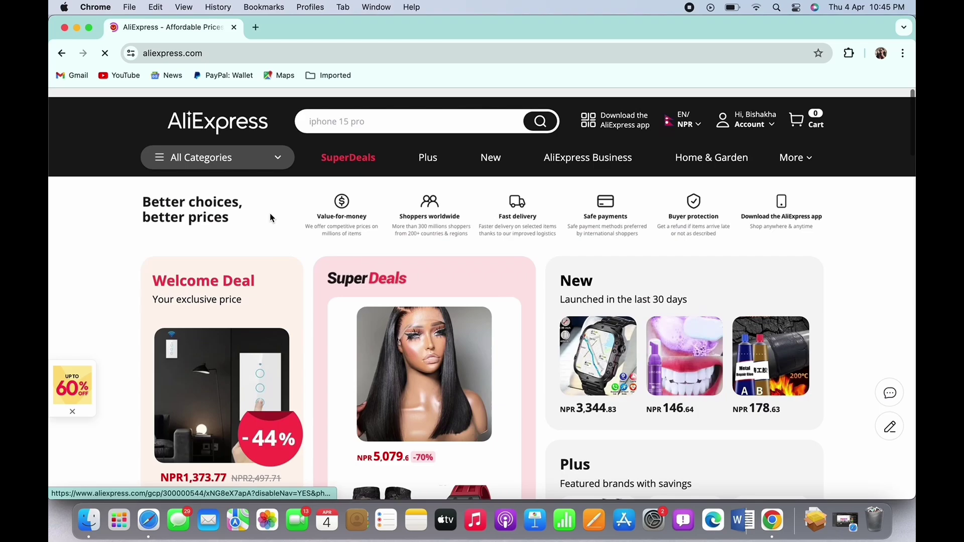
scroll(270, 218, down, 1)
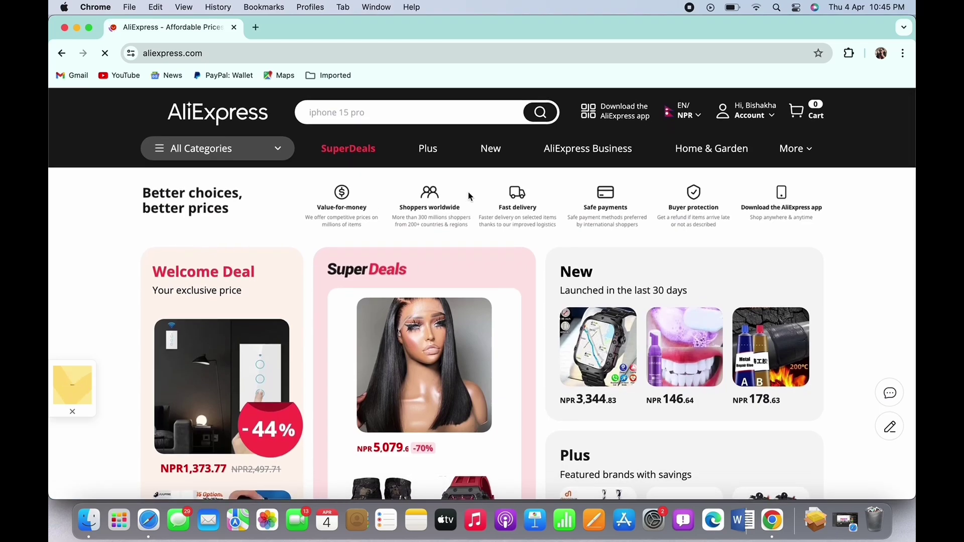
mouse_move(749, 119)
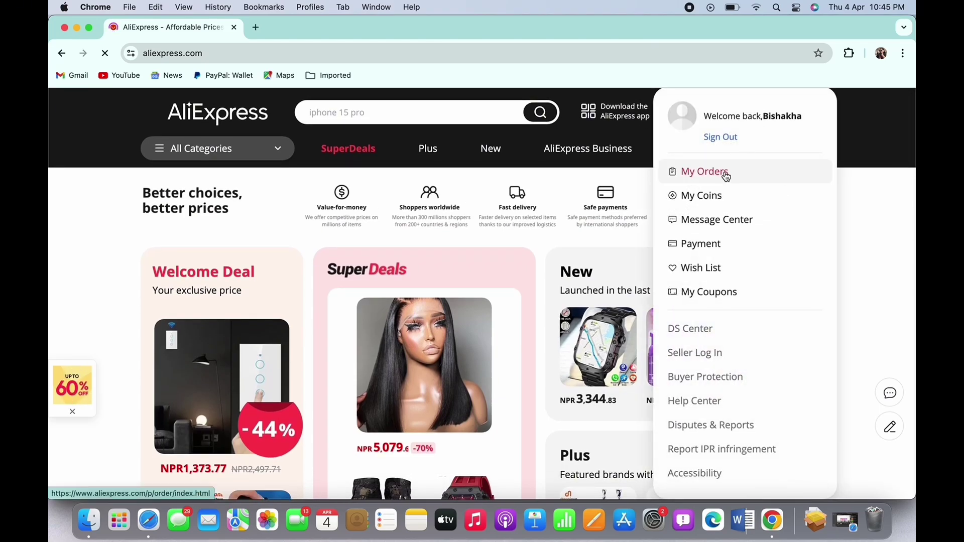
- Open My Orders from the AliExpress Account menu
click(725, 176)
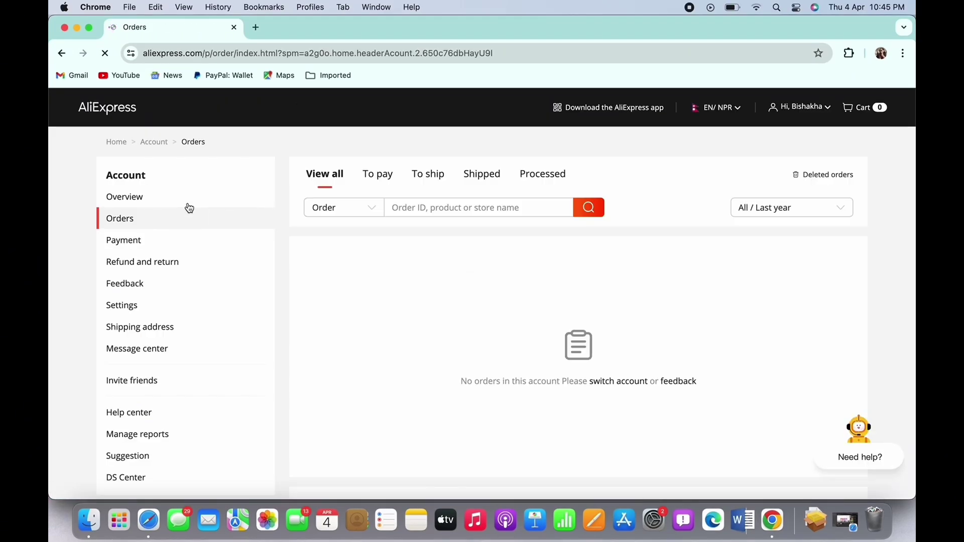
- Open Settings from the Account sidebar and show the Language dropdown
click(167, 310)
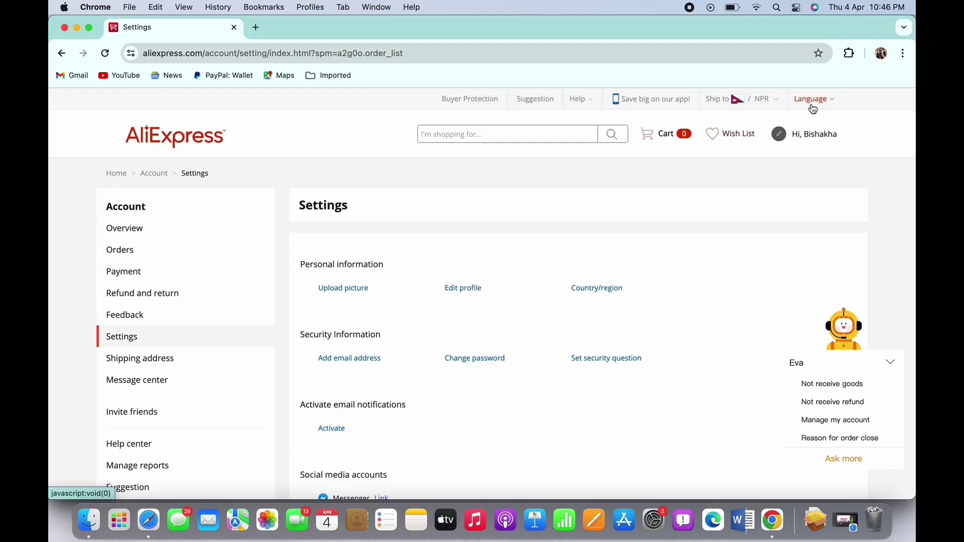
mouse_move(812, 99)
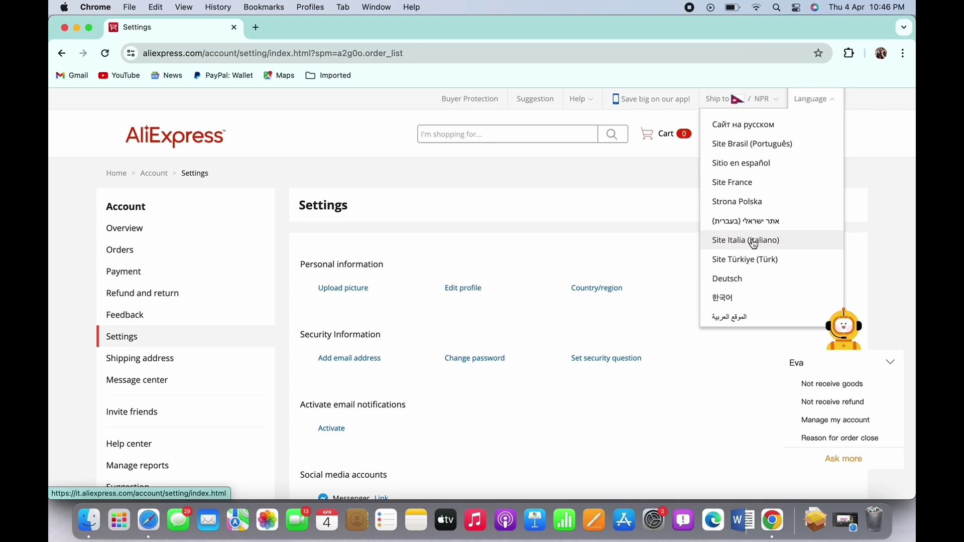
scroll(753, 246, down, 1)
scroll(753, 246, up, 1)
scroll(752, 244, up, 1)
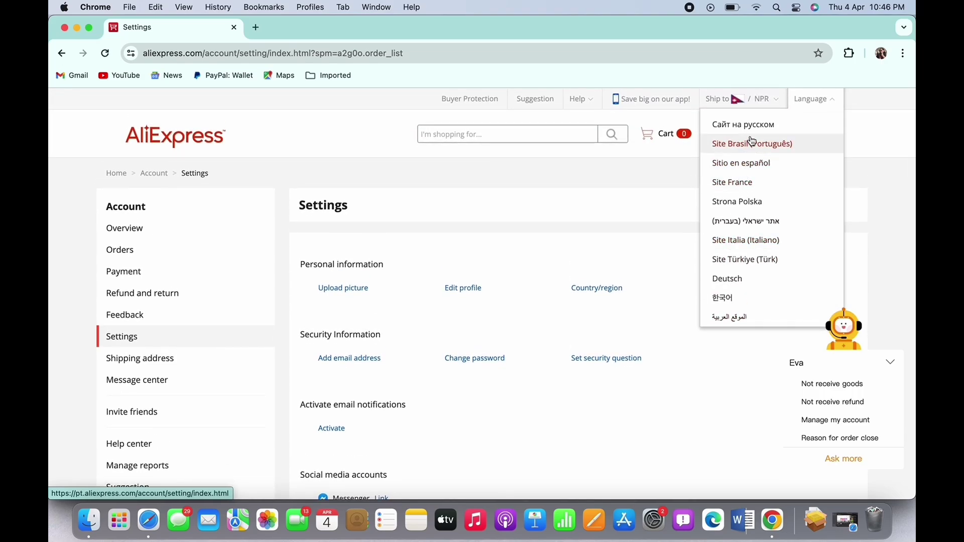
- Switch to Site Brasil (Português), dismiss Google Translate, then choose Go to Global Site
click(752, 146)
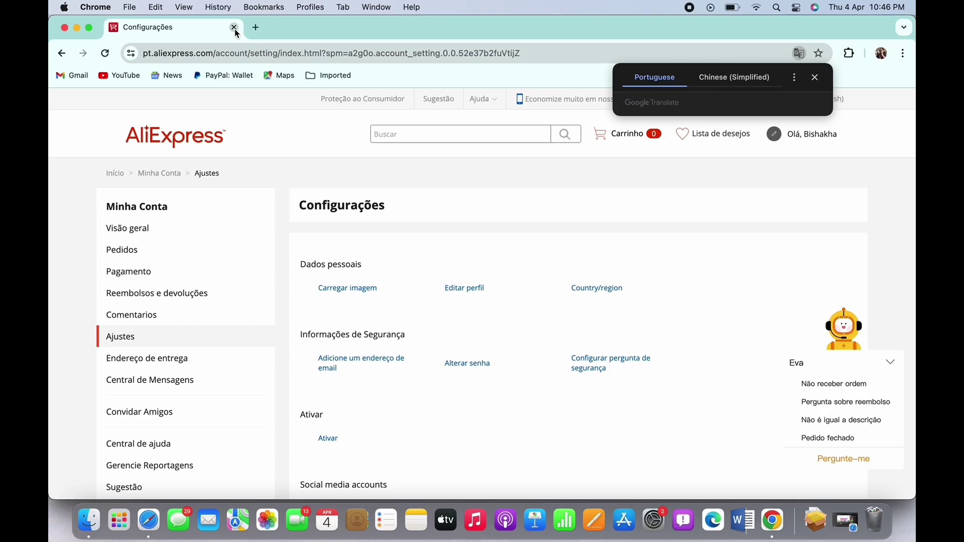
click(815, 78)
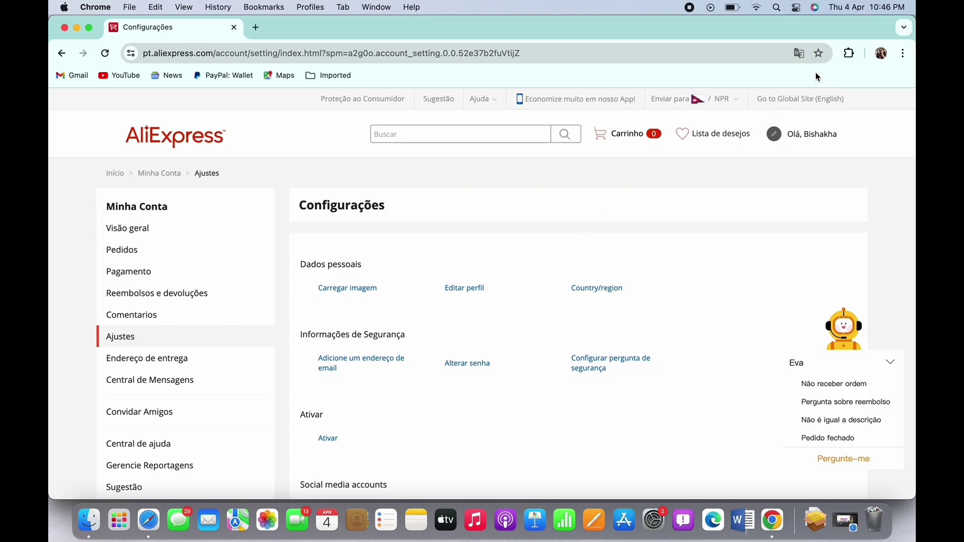
click(800, 105)
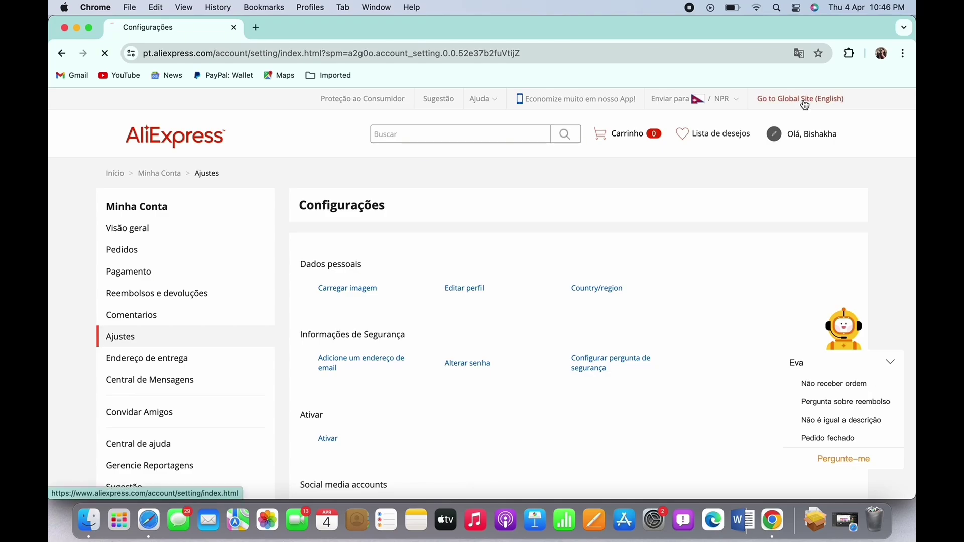
- Close the Chrome AliExpress window to return to the macOS desktop
click(235, 27)
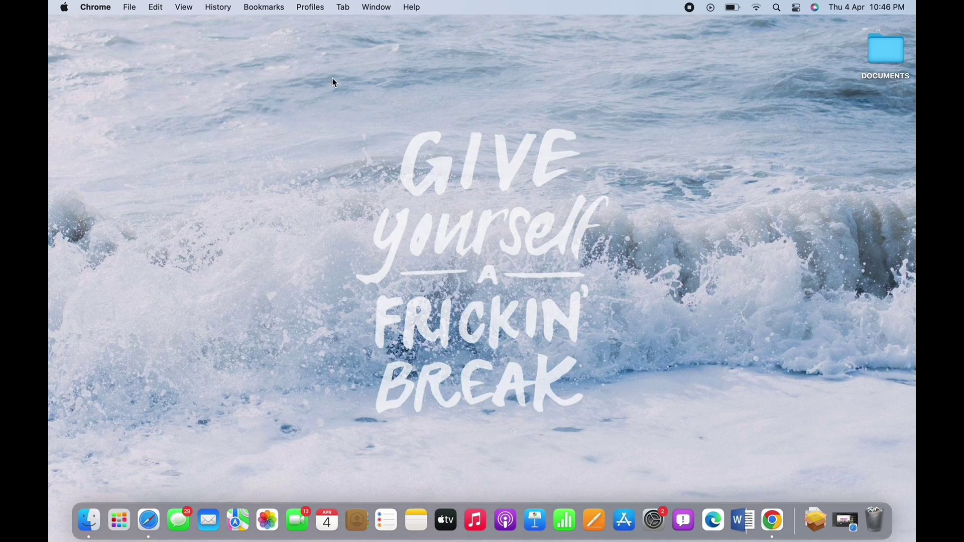